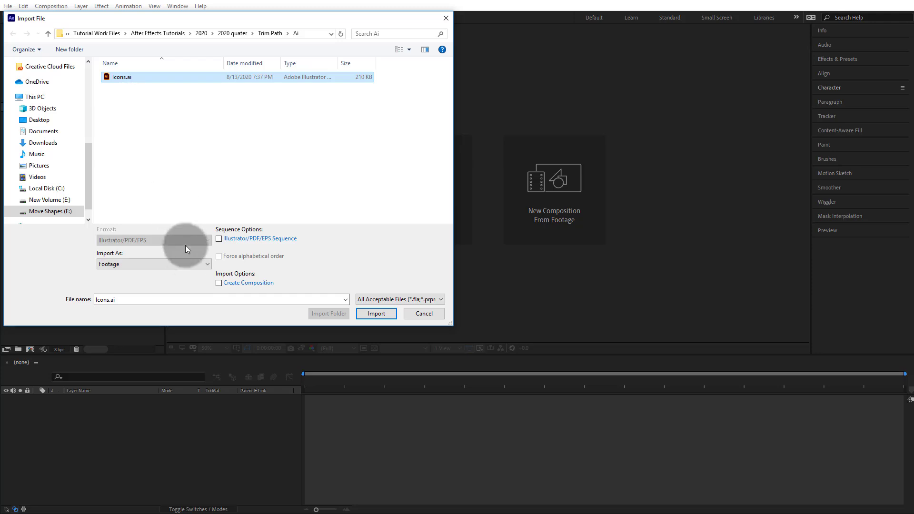
# - Import Icons.ai as Composition - Retain Layer Sizes and open the Icons composition
pyautogui.click(188, 265)
pyautogui.click(185, 279)
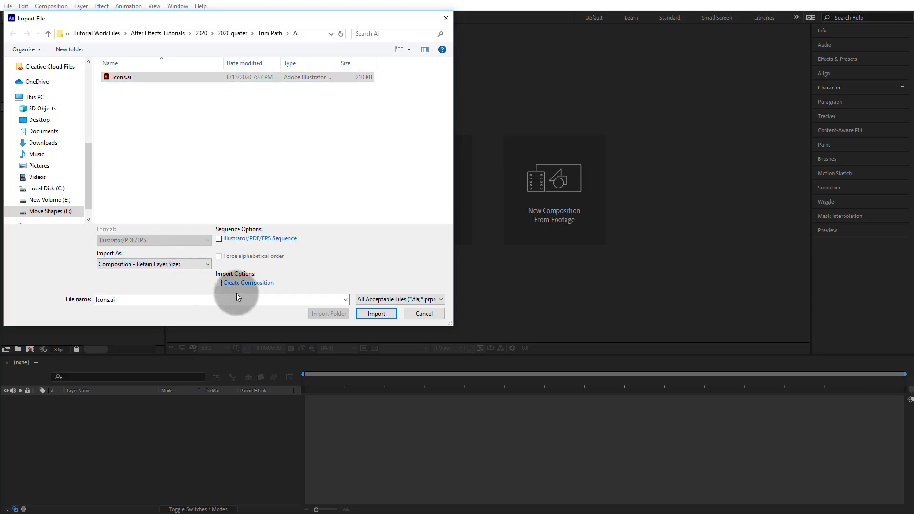
pyautogui.click(389, 313)
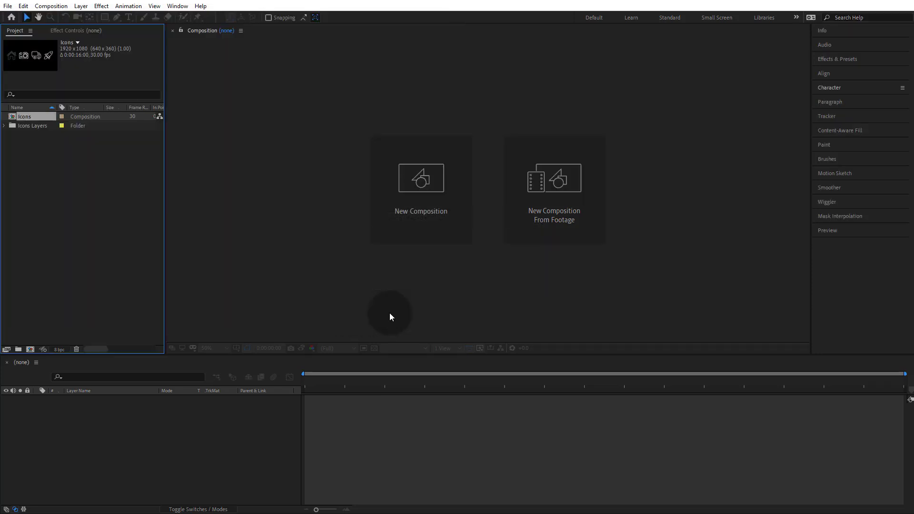
pyautogui.doubleClick(22, 116)
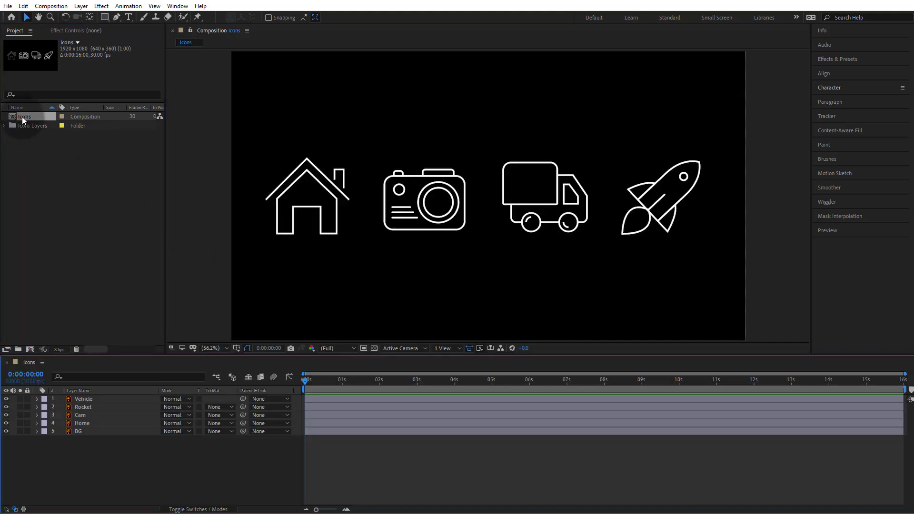
pyautogui.click(355, 455)
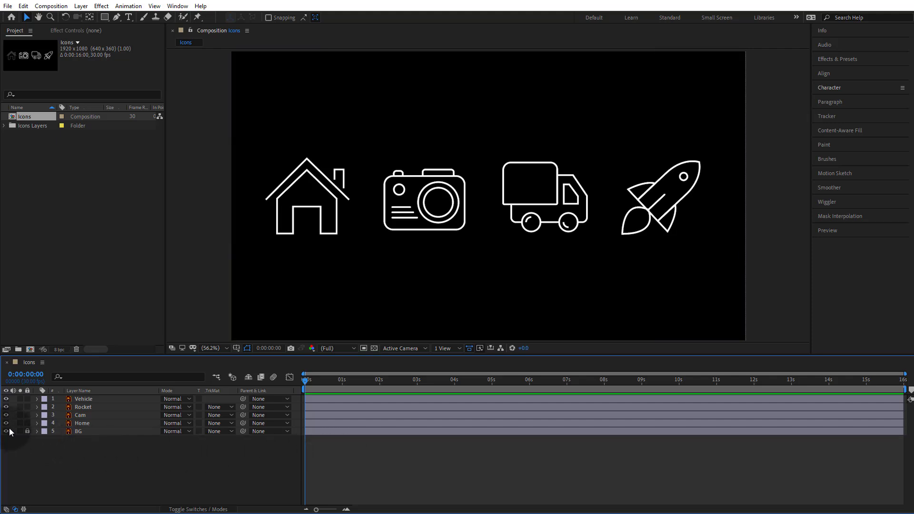
# - Lock the BG layer and create shapes from the Vehicle, Rocket, Cam and Home vector layers
pyautogui.click(27, 431)
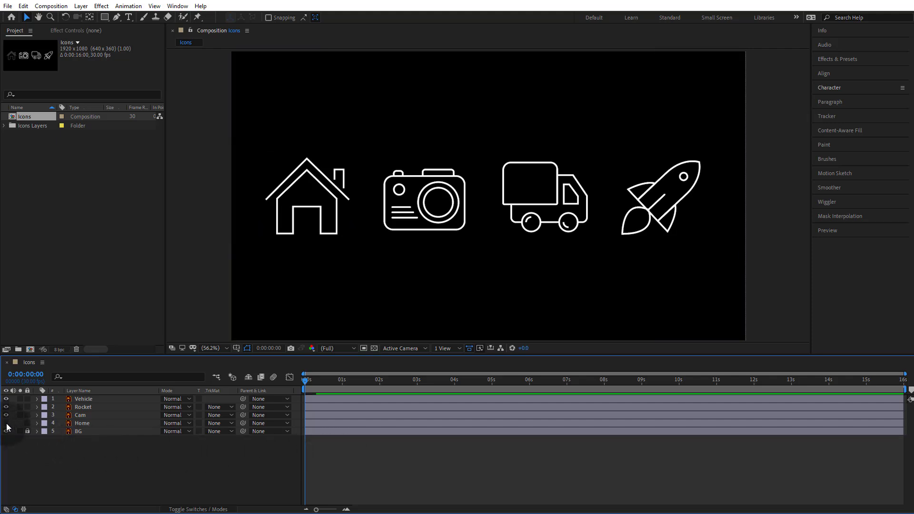
pyautogui.click(93, 399)
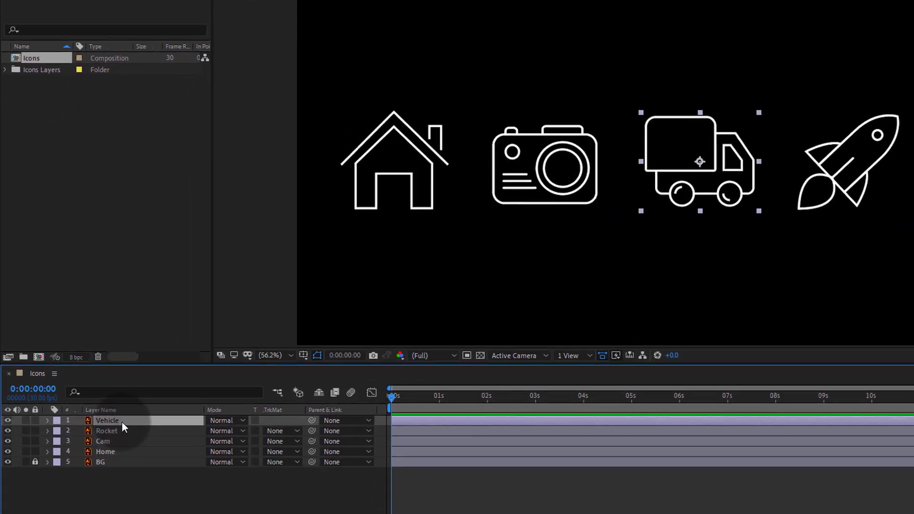
pyautogui.keyDown('shift'); pyautogui.click(104, 431); pyautogui.keyUp('shift')
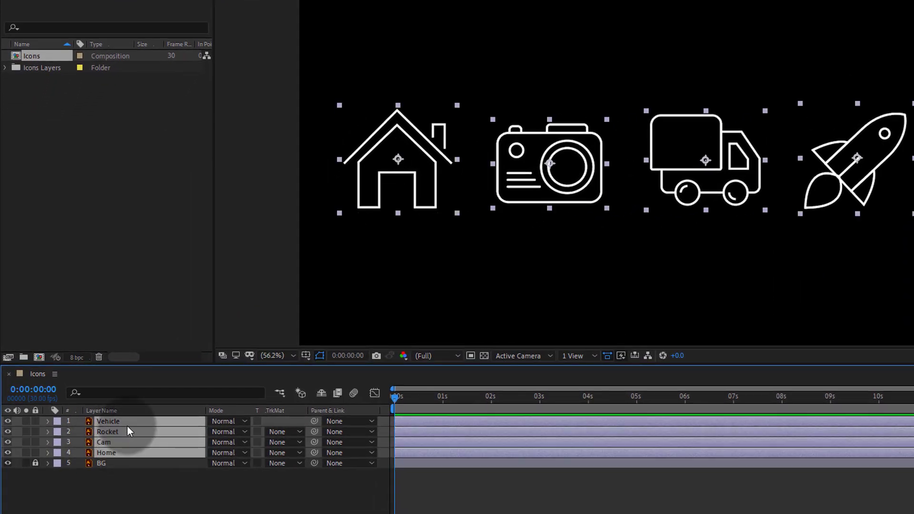
pyautogui.rightClick(139, 431)
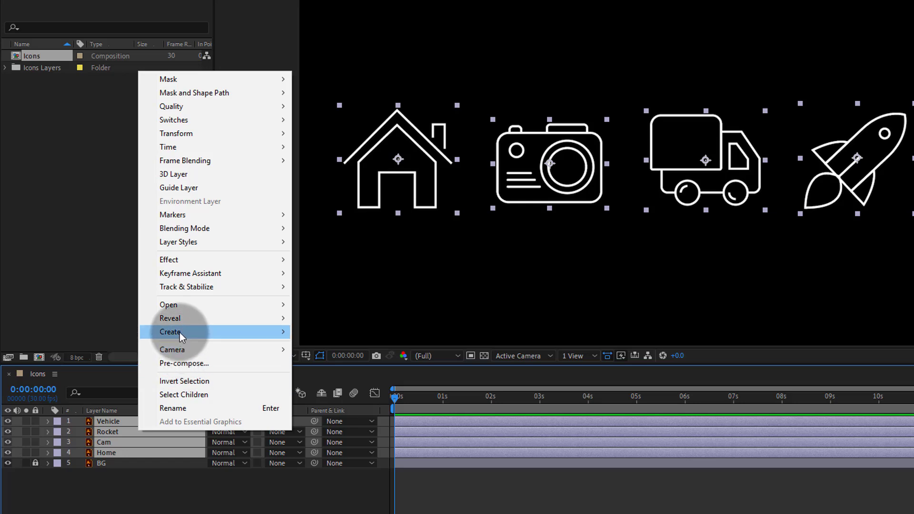
pyautogui.moveTo(179, 332)
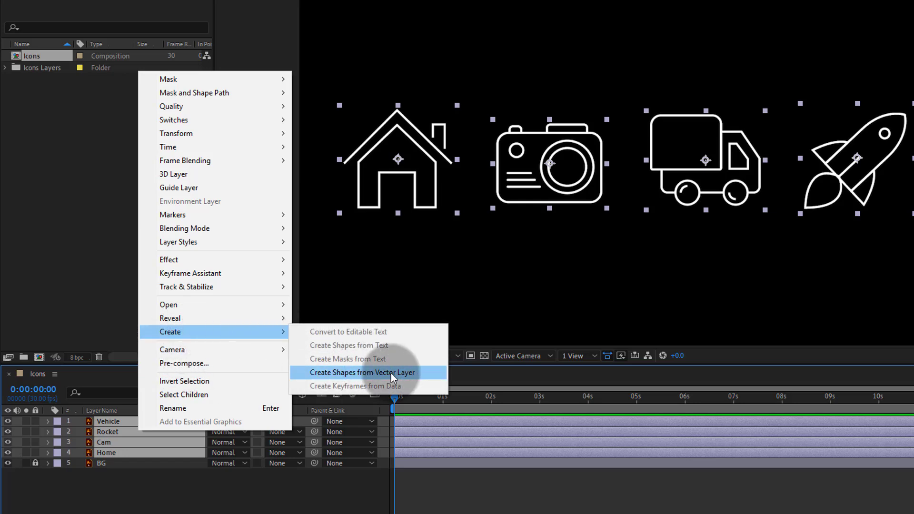
pyautogui.click(415, 374)
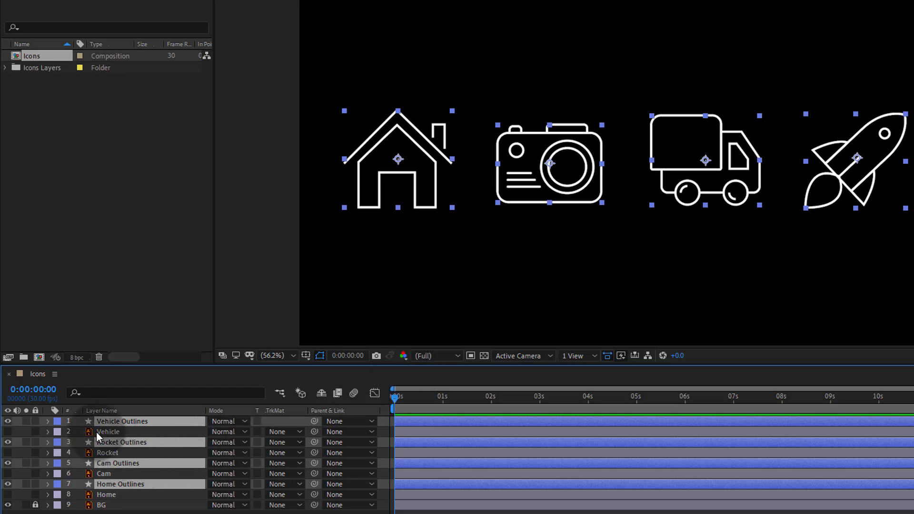
# - Move the four outline layers above the original Illustrator layers and hide the Vehicle, Rocket, Cam and Home originals as shy layers
pyautogui.moveTo(107, 442); pyautogui.dragTo(106, 427)
pyautogui.click(110, 513)
pyautogui.click(109, 465)
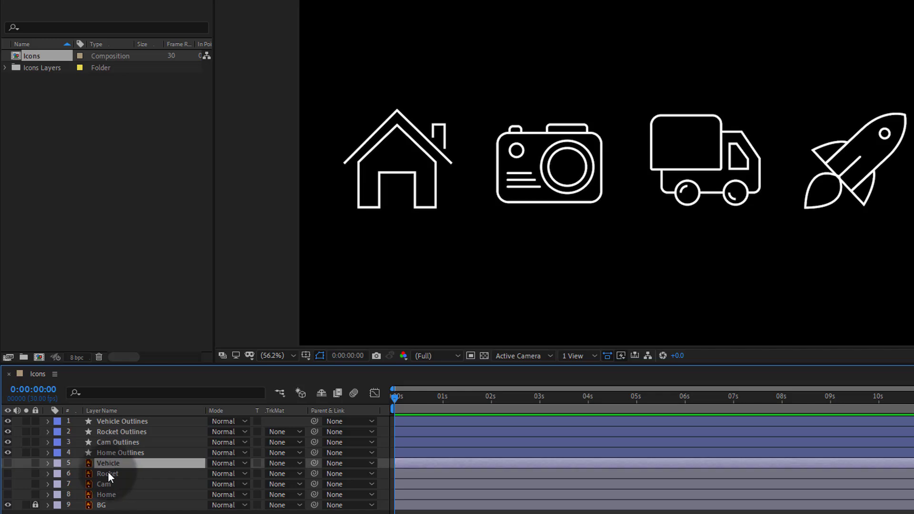
pyautogui.keyDown('shift'); pyautogui.click(107, 495); pyautogui.keyUp('shift')
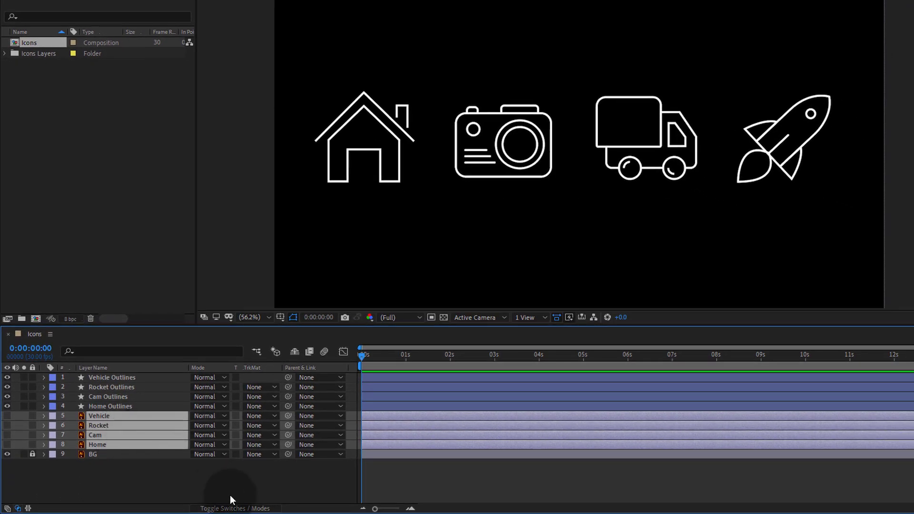
pyautogui.click(234, 509)
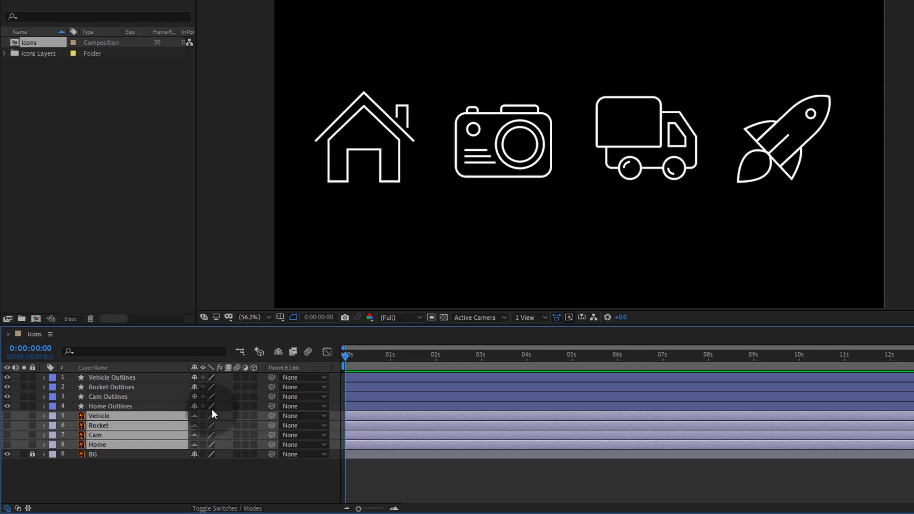
pyautogui.click(279, 352)
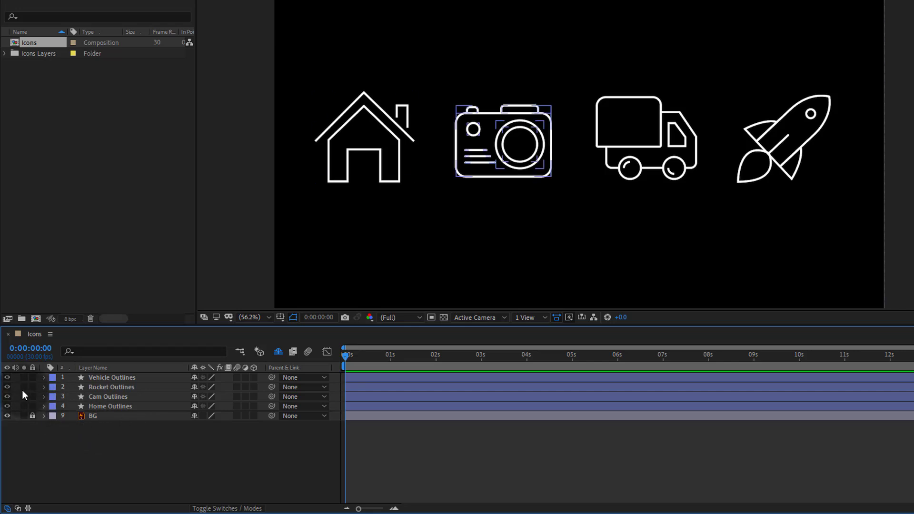
# - Check which icons the top two outline layers hold and move Vehicle Outlines below Rocket Outlines
pyautogui.click(7, 377)
pyautogui.click(7, 377)
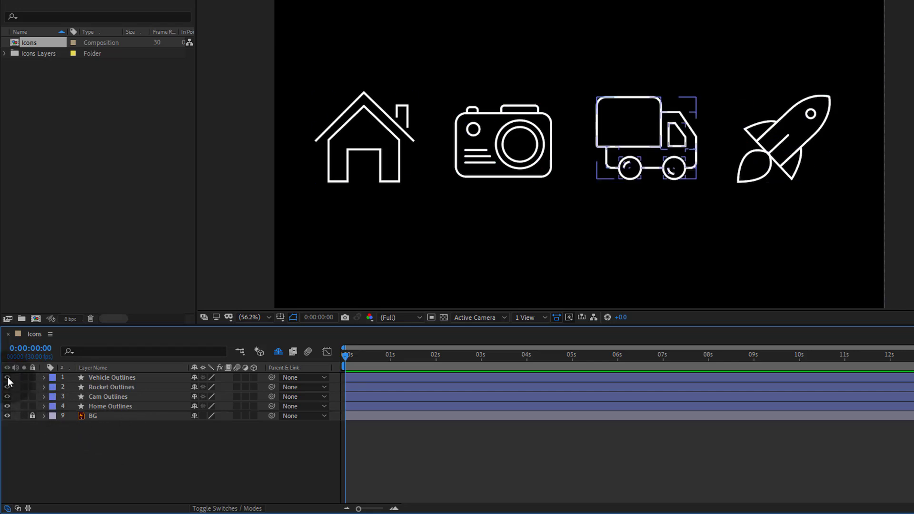
pyautogui.click(7, 388)
pyautogui.click(7, 387)
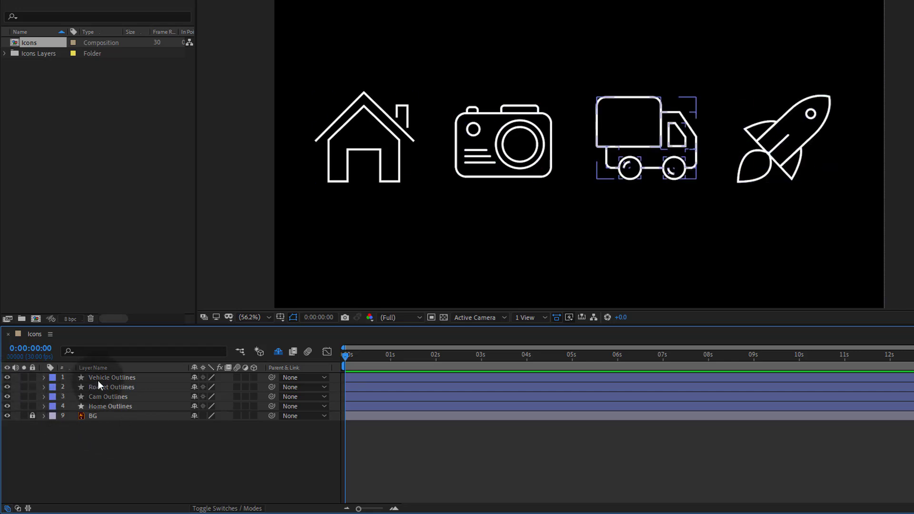
pyautogui.click(113, 378)
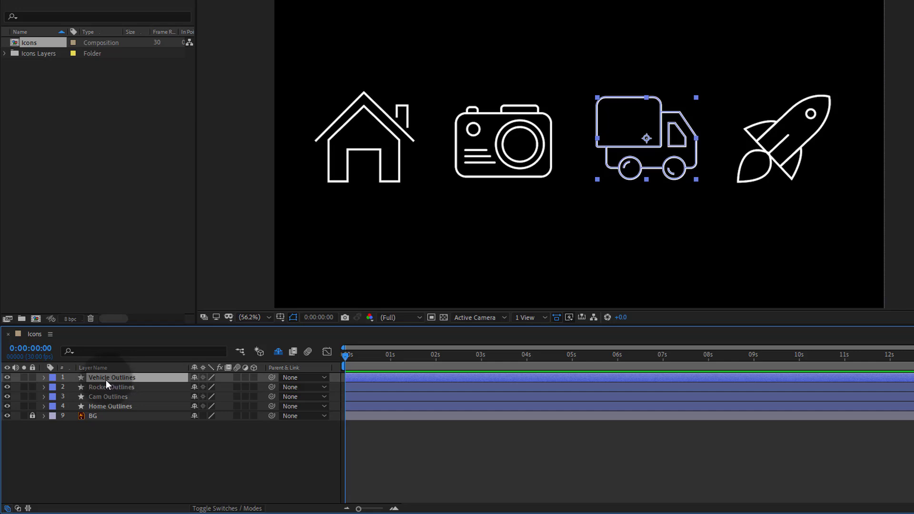
pyautogui.moveTo(106, 380); pyautogui.dragTo(105, 392)
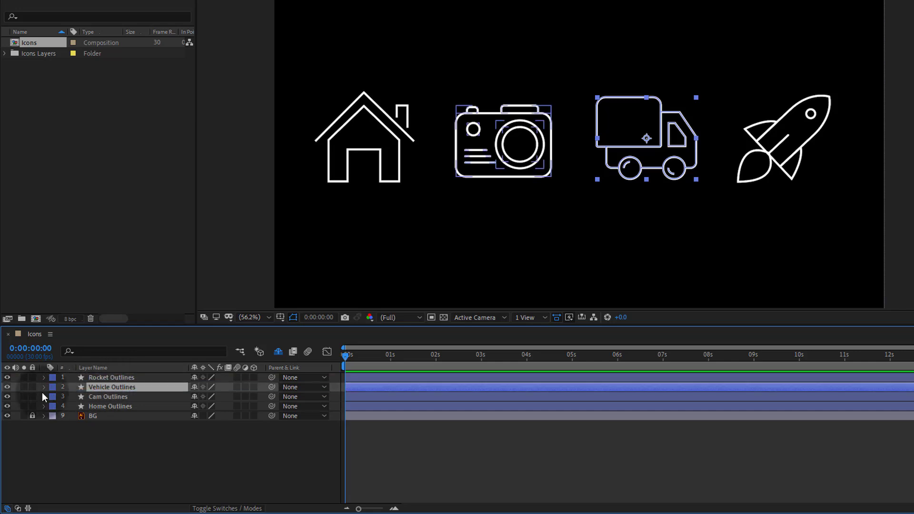
# - Toggle each outline layer's visibility off and on to check the layer order against the icons
pyautogui.click(7, 381)
pyautogui.click(8, 381)
pyautogui.click(8, 389)
pyautogui.click(8, 389)
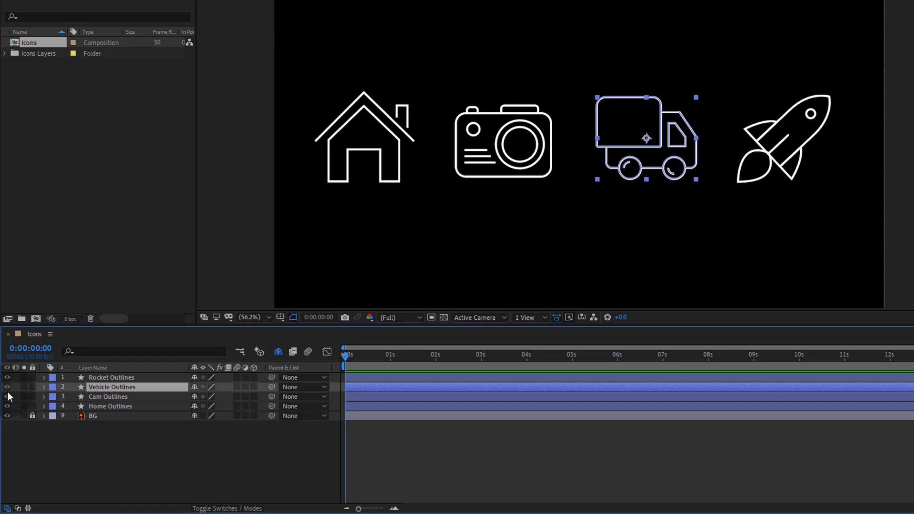
pyautogui.click(8, 396)
pyautogui.click(7, 397)
pyautogui.click(7, 405)
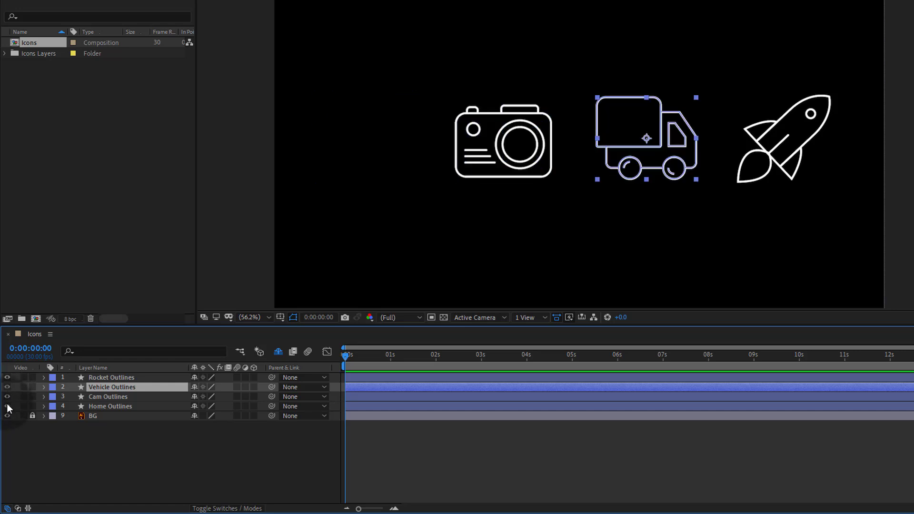
pyautogui.click(7, 405)
# - Add Trim Paths to the Home Outlines layer and expand its properties
pyautogui.click(103, 407)
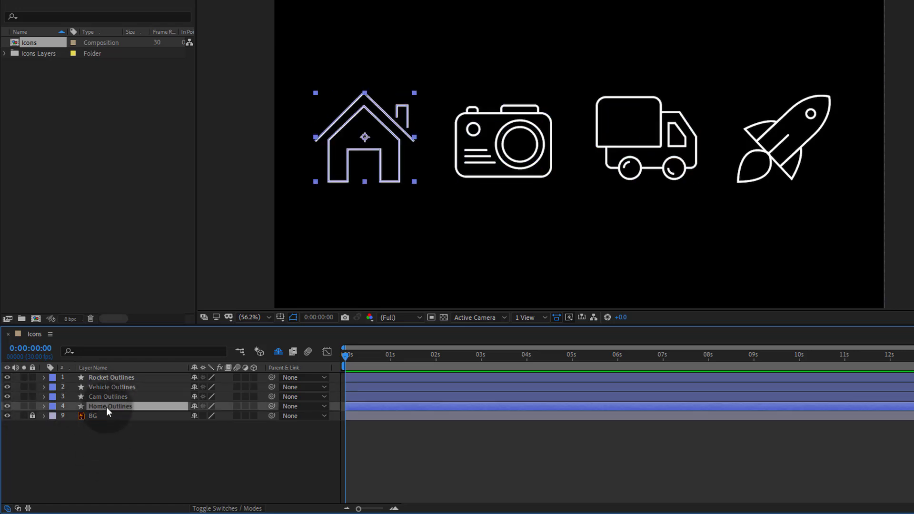
pyautogui.click(44, 407)
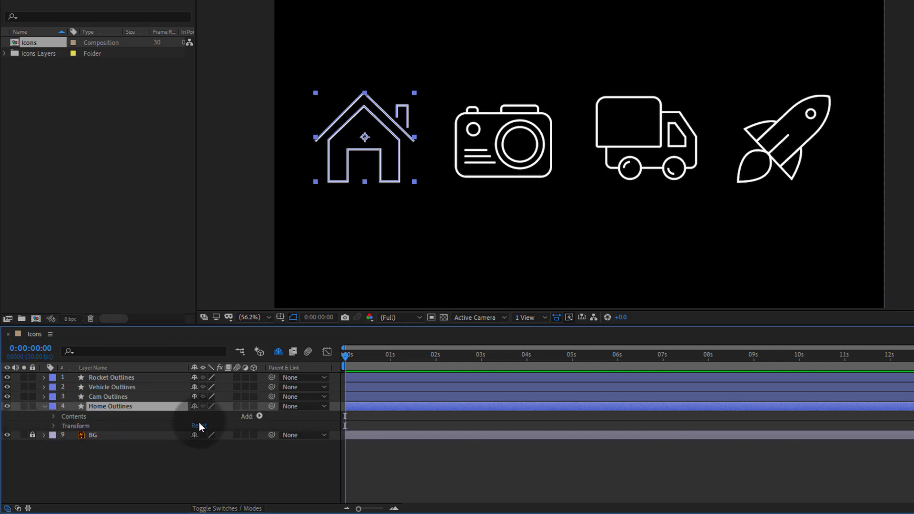
pyautogui.click(259, 417)
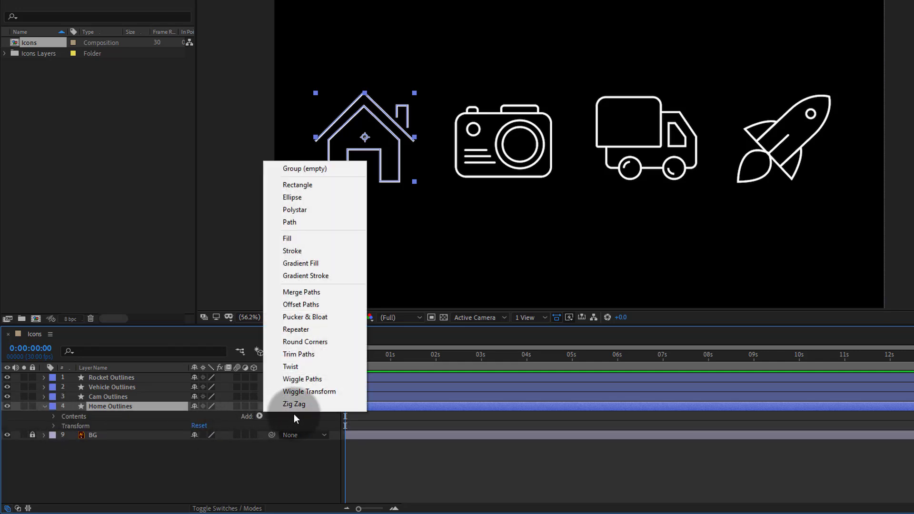
pyautogui.click(333, 356)
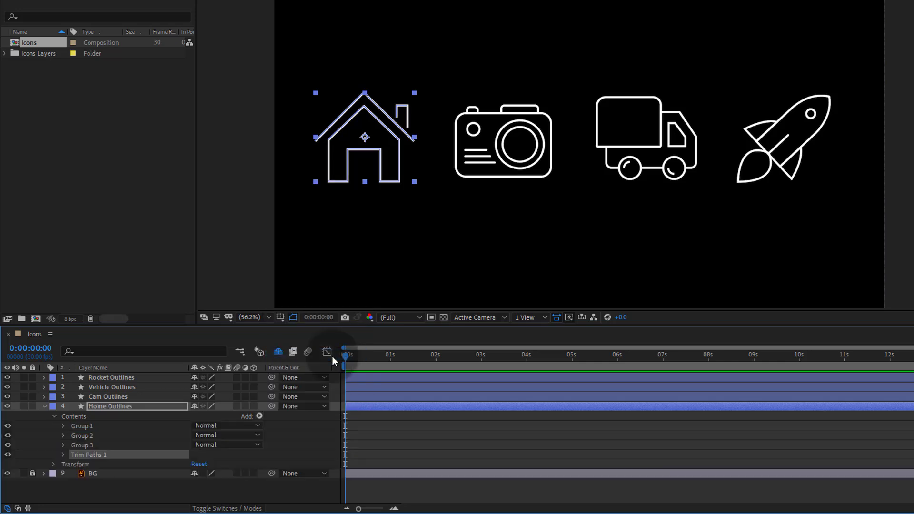
pyautogui.click(63, 455)
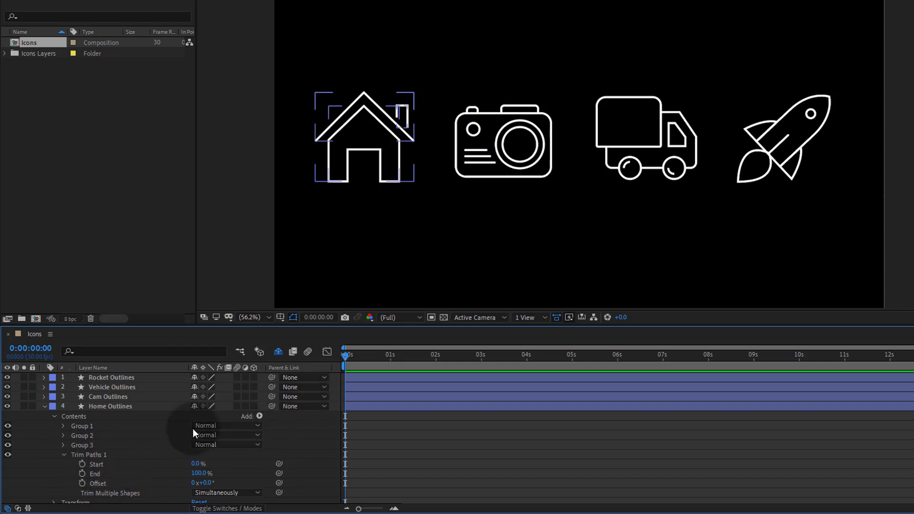
# - Keyframe the house's Trim Paths End from 0% at 0:00:00:00 to 100% at 0:00:00:22
pyautogui.click(81, 474)
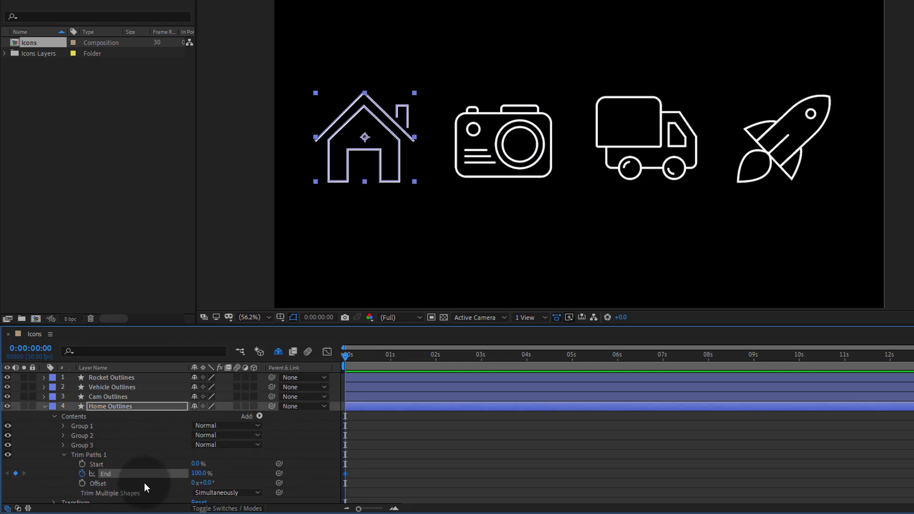
pyautogui.moveTo(198, 474); pyautogui.dragTo(133, 484)
pyautogui.click(373, 463)
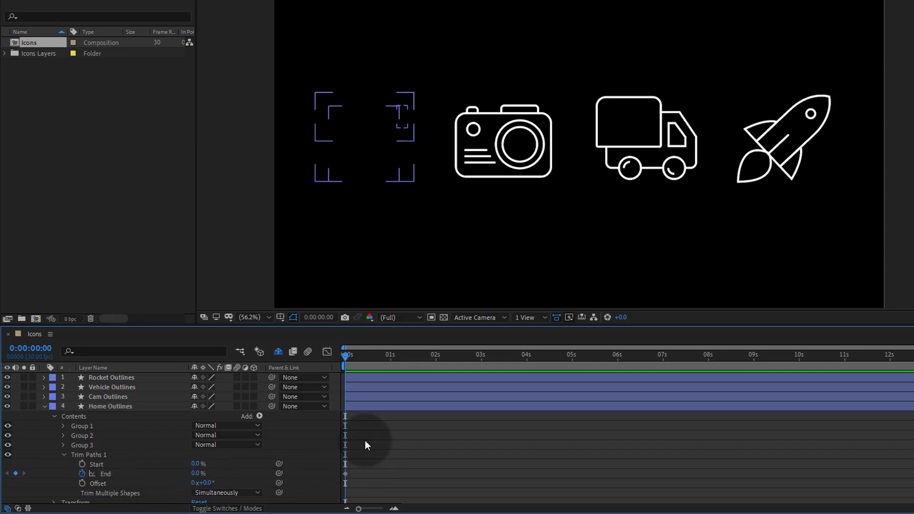
pyautogui.moveTo(349, 356); pyautogui.dragTo(380, 359)
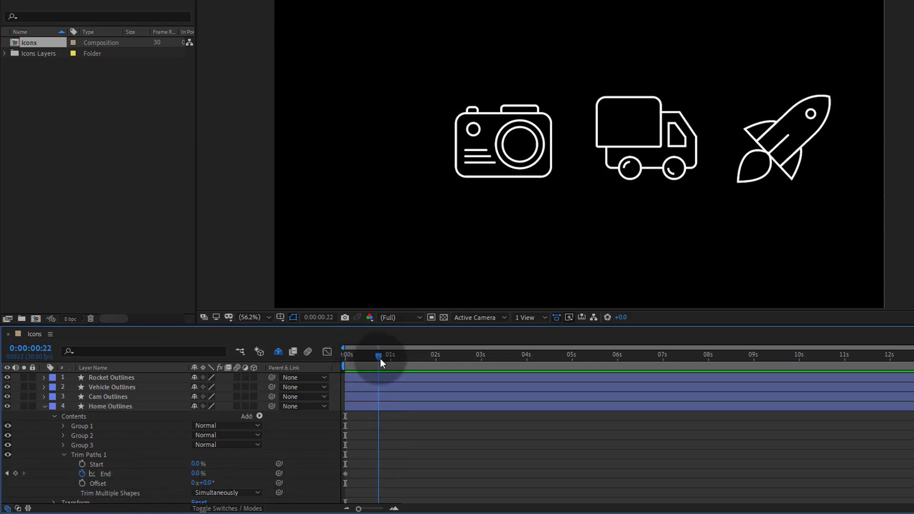
pyautogui.click(197, 473)
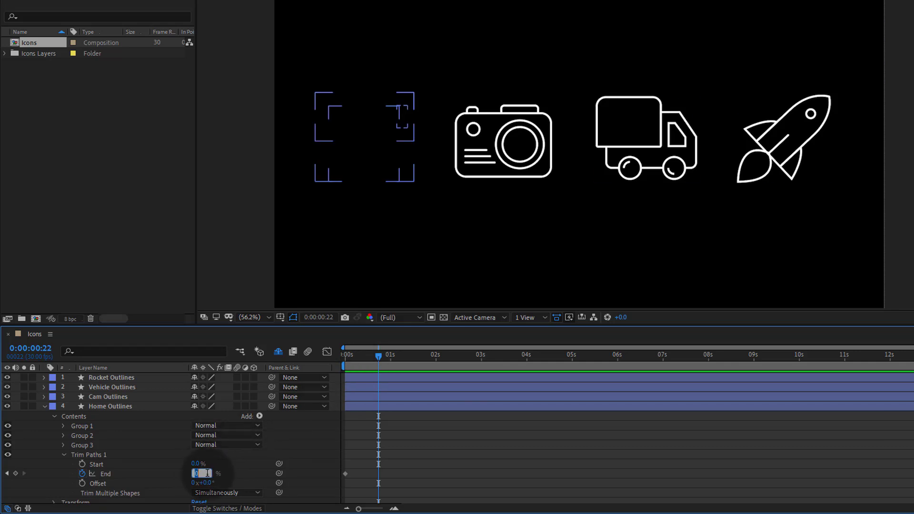
pyautogui.write('100')
pyautogui.press('Return')
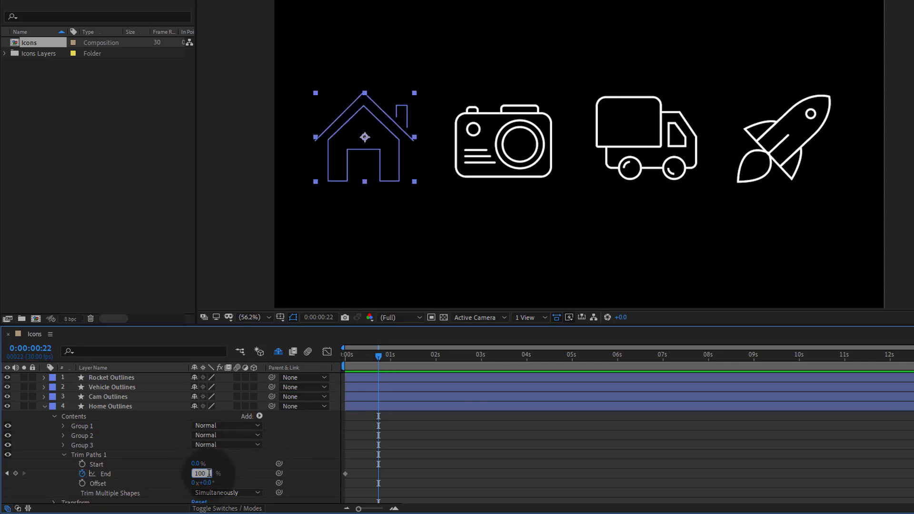
pyautogui.click(419, 473)
# - Keyframe the house's Trim Paths Start from 0% at 0:00:01:14 to 98% at 0:00:02:04
pyautogui.moveTo(374, 362)
pyautogui.mouseDown()
pyautogui.moveTo(345, 362)
pyautogui.moveTo(412, 374)
pyautogui.mouseUp()
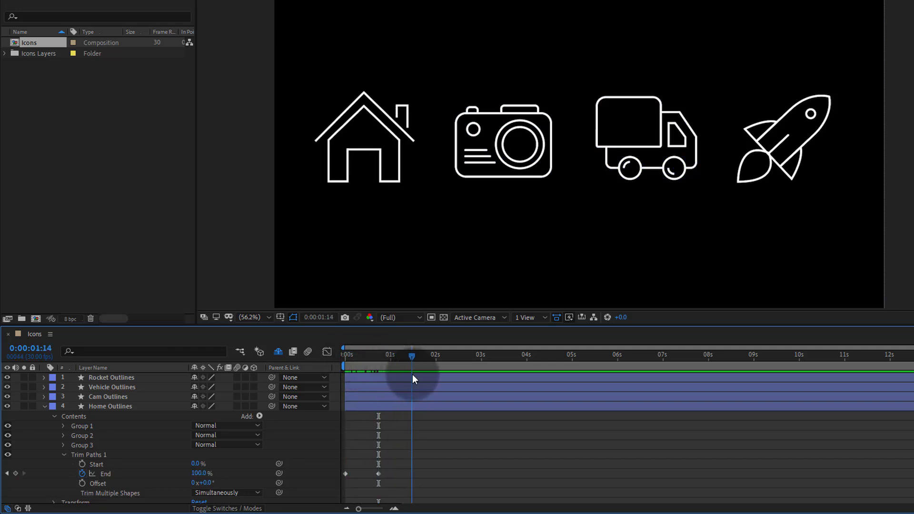
pyautogui.click(83, 464)
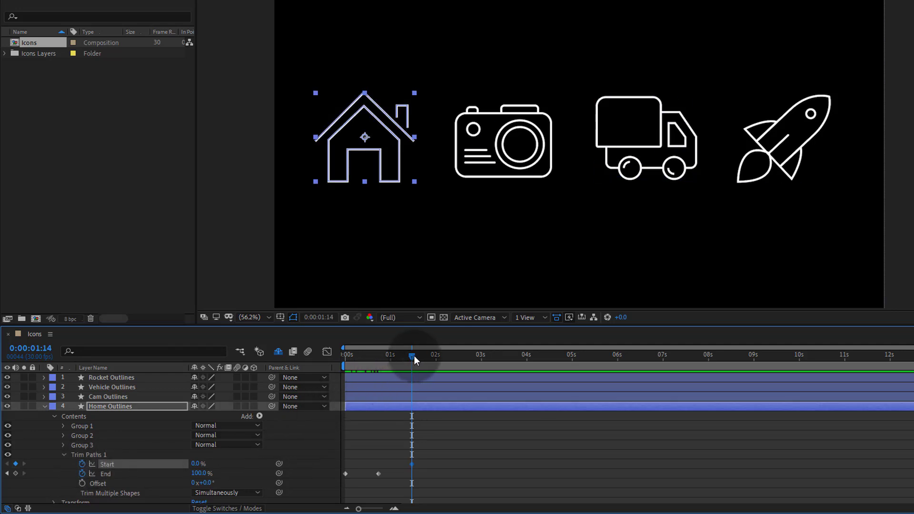
pyautogui.moveTo(413, 355); pyautogui.dragTo(443, 364)
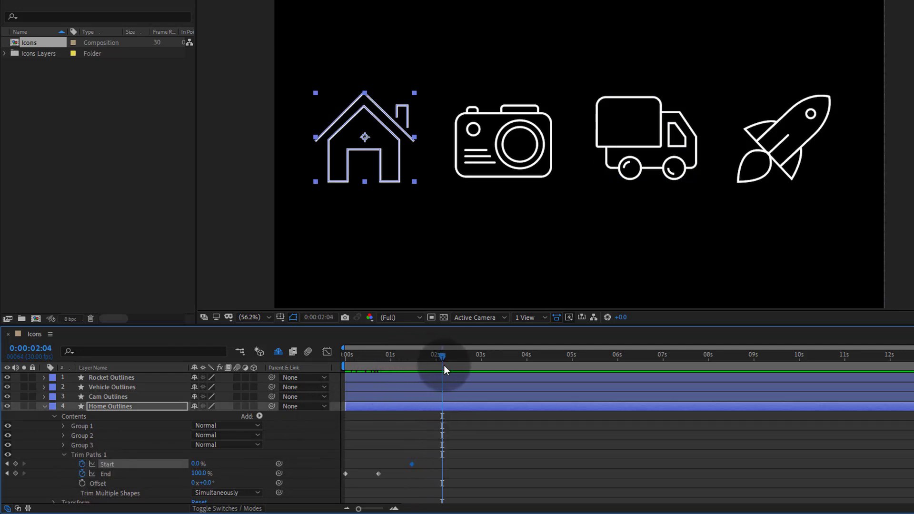
pyautogui.moveTo(195, 464); pyautogui.dragTo(289, 476)
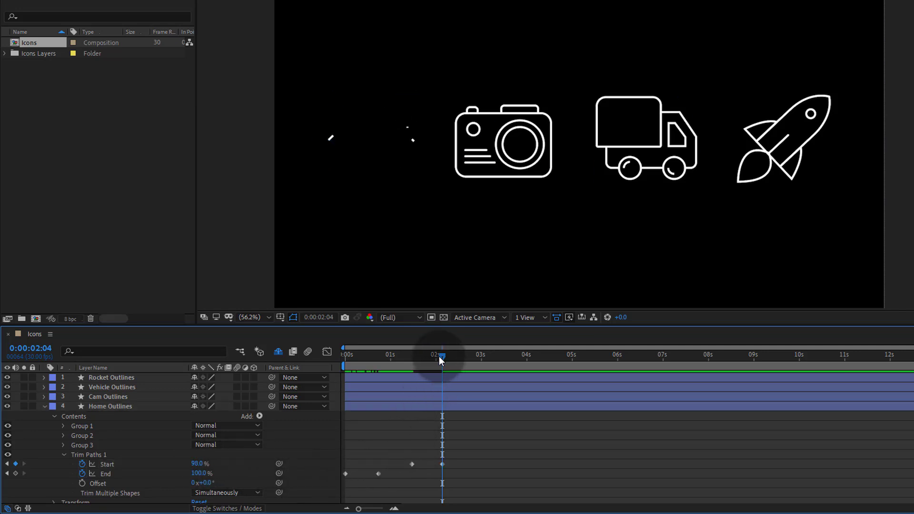
pyautogui.moveTo(439, 356)
pyautogui.mouseDown()
pyautogui.moveTo(346, 384)
pyautogui.moveTo(347, 393)
pyautogui.moveTo(448, 413)
pyautogui.moveTo(453, 426)
pyautogui.mouseUp()
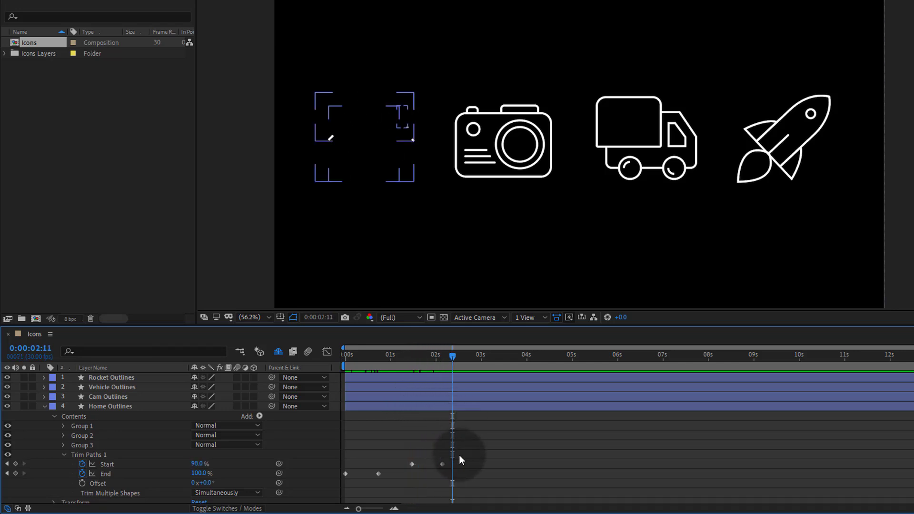
# - Apply Easy Ease to all of the house's Trim Paths Start and End keyframes and preview the animation
pyautogui.moveTo(456, 458); pyautogui.dragTo(341, 481)
pyautogui.rightClick(343, 473)
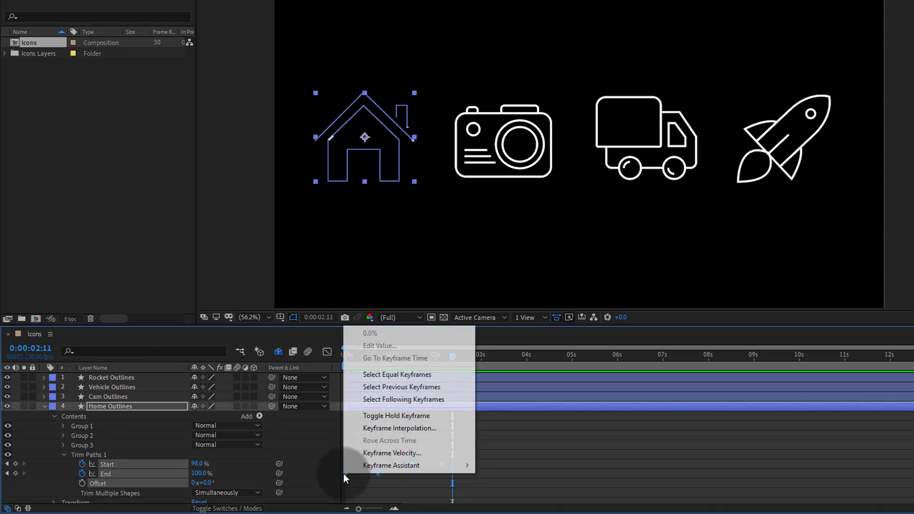
pyautogui.moveTo(357, 466)
pyautogui.click(602, 399)
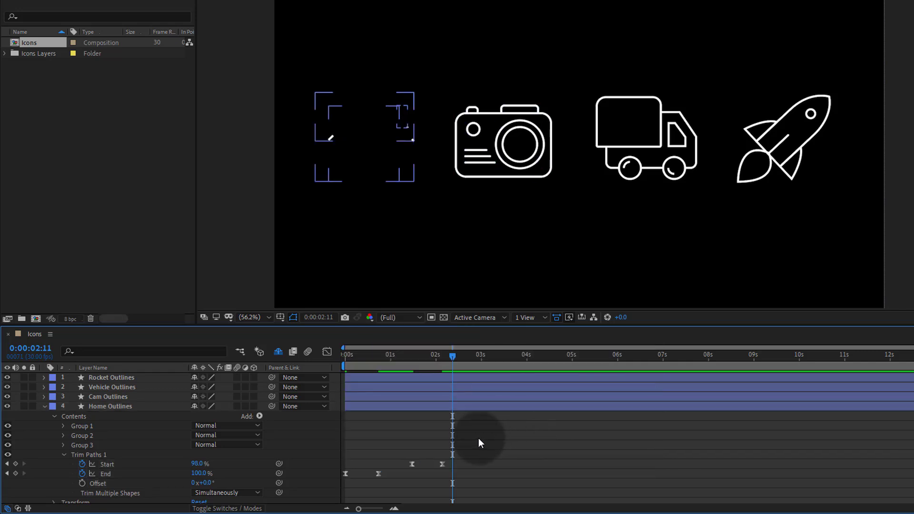
pyautogui.press('space')
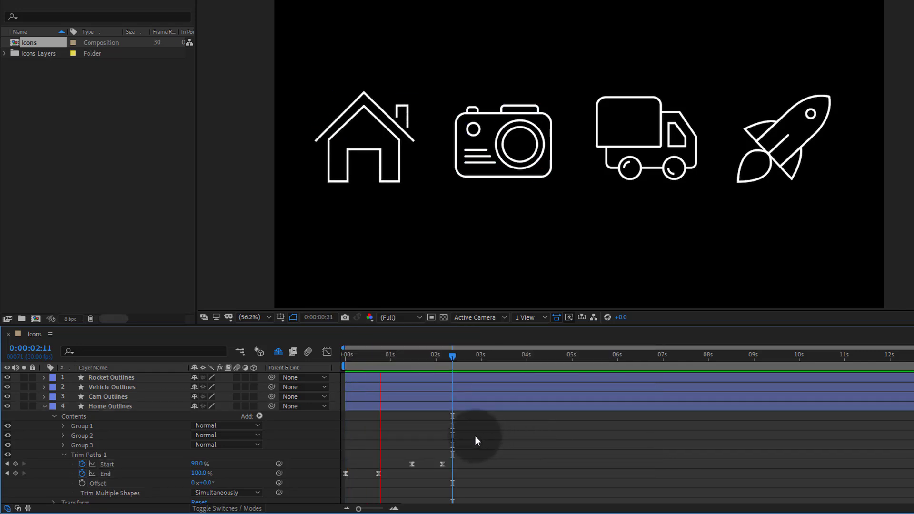
# - Set the house's Trim Paths Start keyframe at 0:00:02:04 to 100%
pyautogui.click(443, 358)
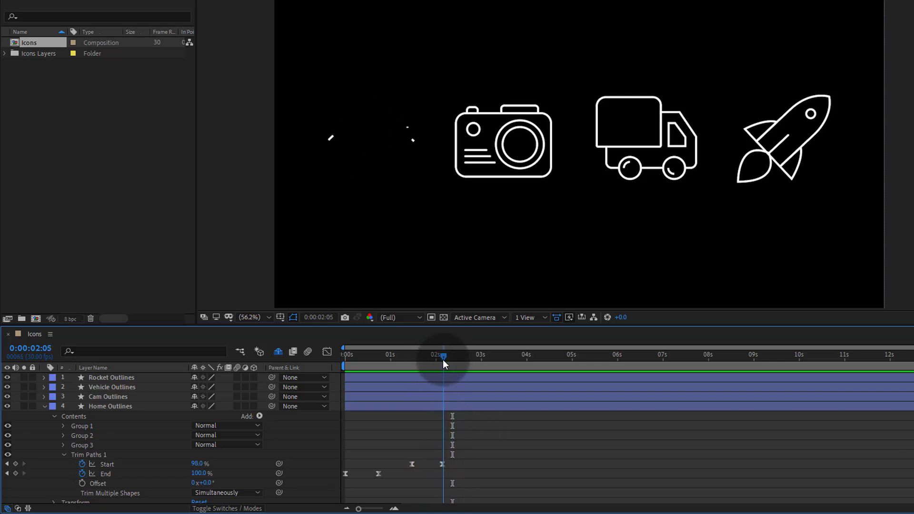
pyautogui.moveTo(443, 360); pyautogui.dragTo(442, 361)
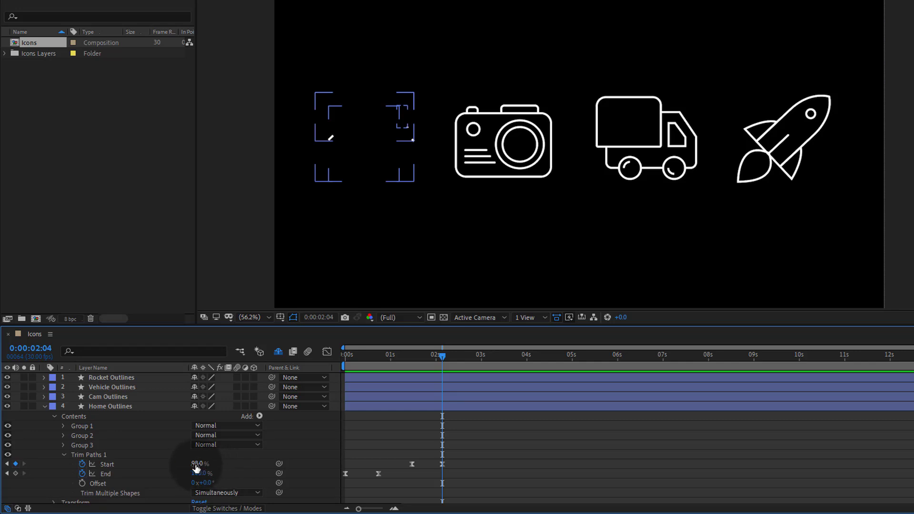
pyautogui.moveTo(195, 465); pyautogui.dragTo(255, 460)
pyautogui.click(469, 426)
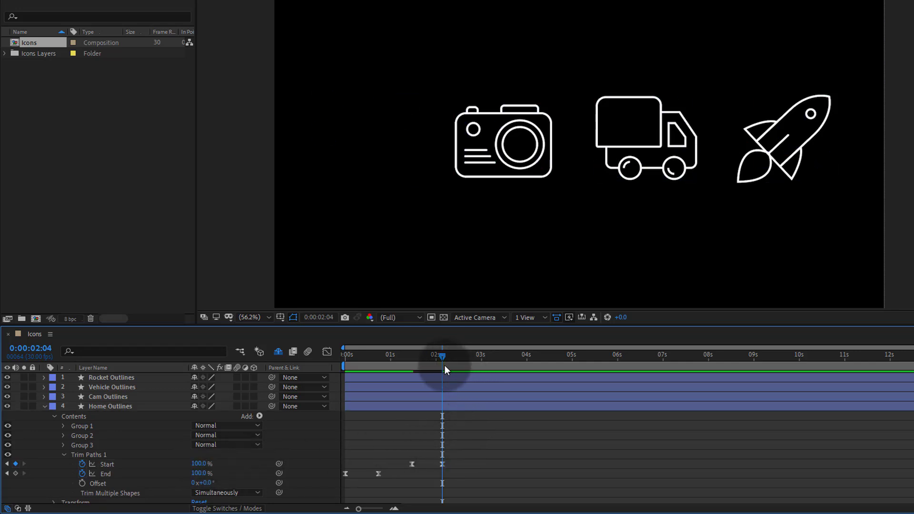
# - Copy the house's Trim Paths 1 and paste it onto the Rocket, Vehicle and Cam Outlines layers at 0:00:00:00
pyautogui.moveTo(443, 361); pyautogui.dragTo(300, 382)
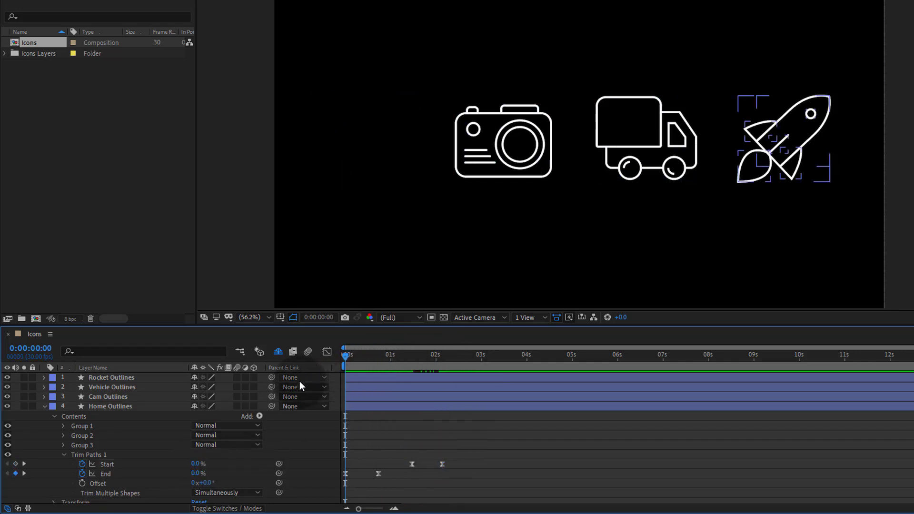
pyautogui.click(88, 455)
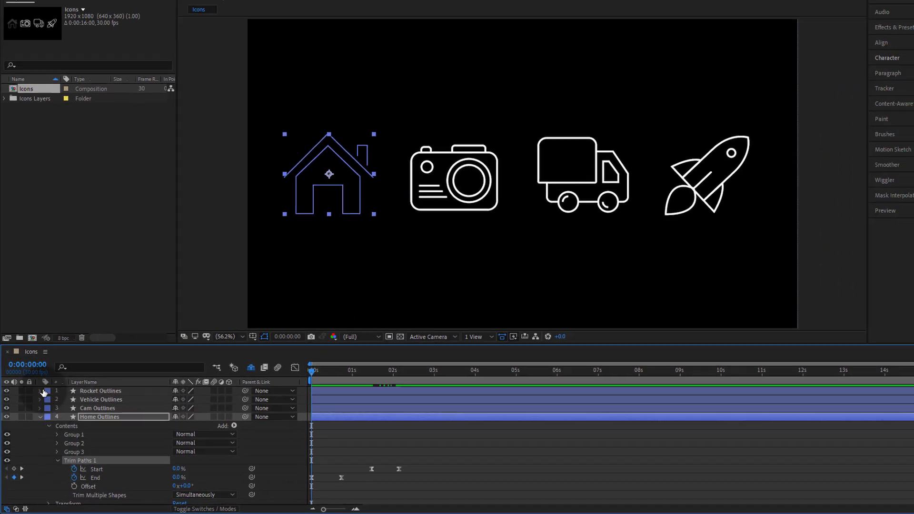
pyautogui.click(23, 6)
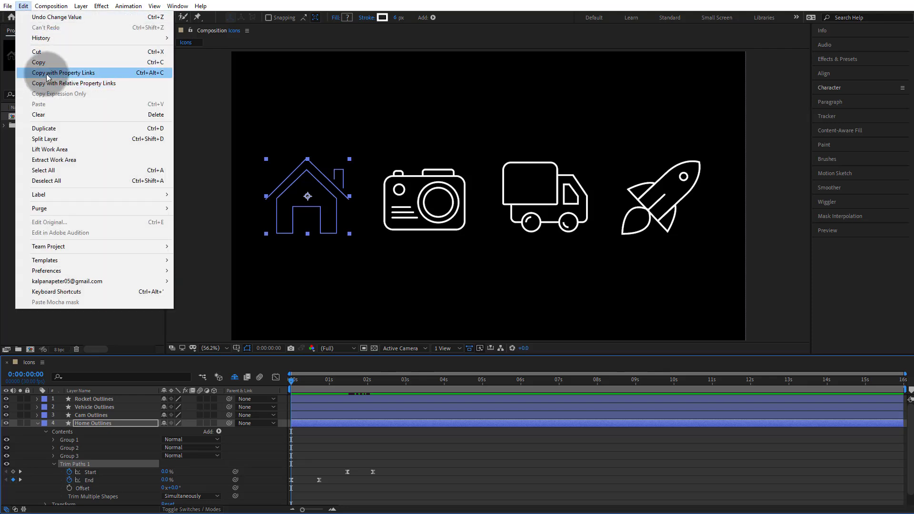
pyautogui.click(39, 62)
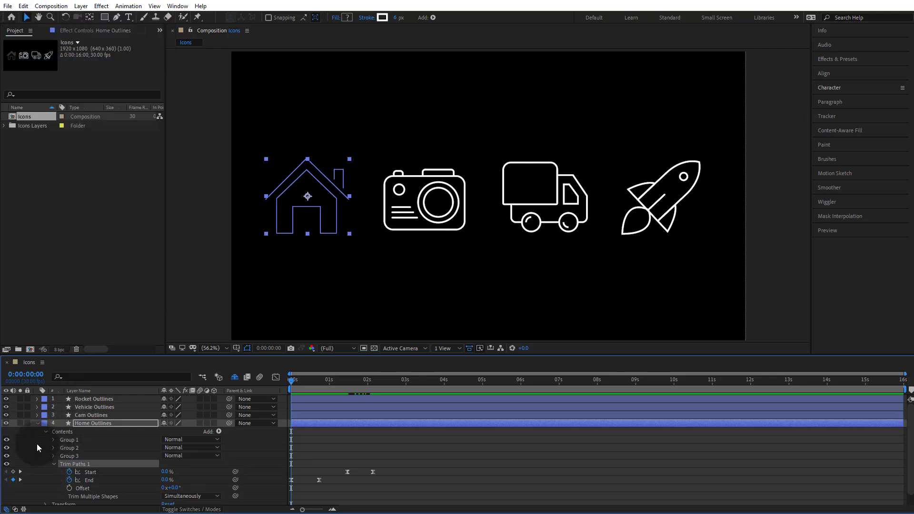
pyautogui.click(37, 424)
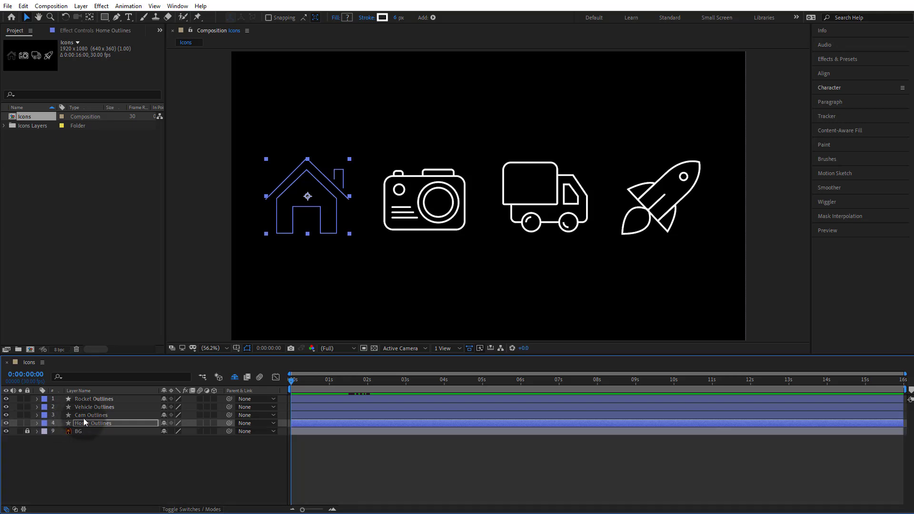
pyautogui.click(90, 399)
pyautogui.keyDown('shift'); pyautogui.click(92, 414); pyautogui.keyUp('shift')
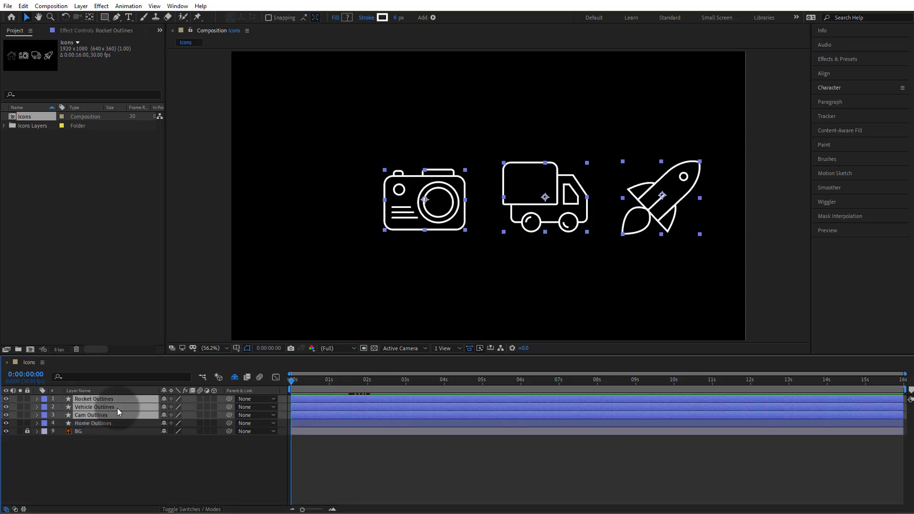
pyautogui.click(24, 7)
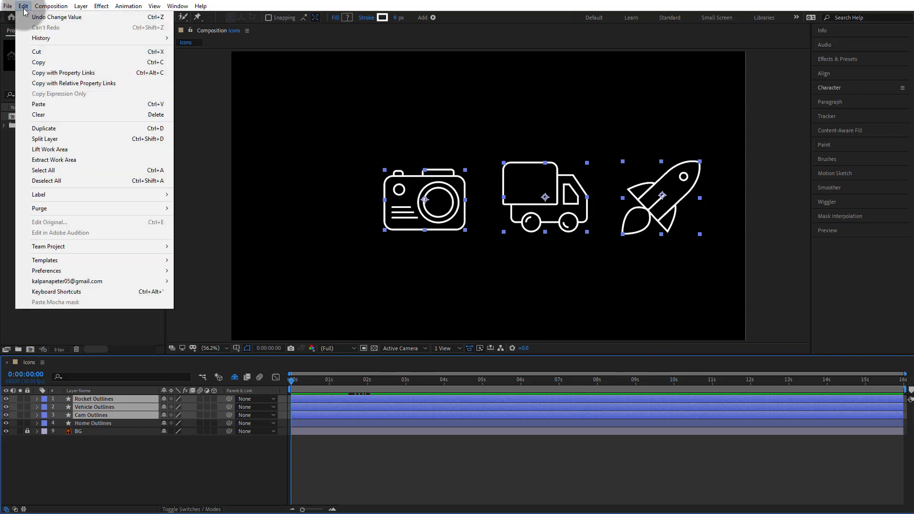
pyautogui.click(66, 106)
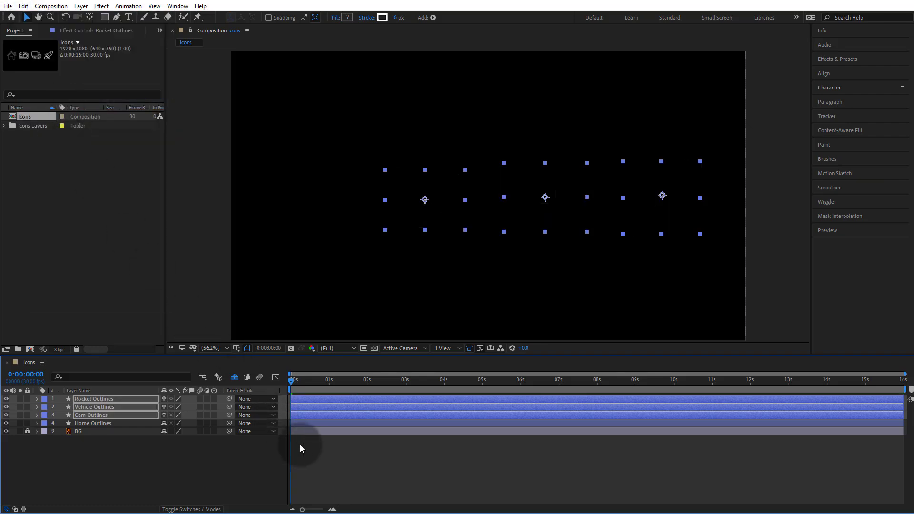
# - Reveal the Trim Paths keyframes of all four outline layers in the timeline
pyautogui.press('u')
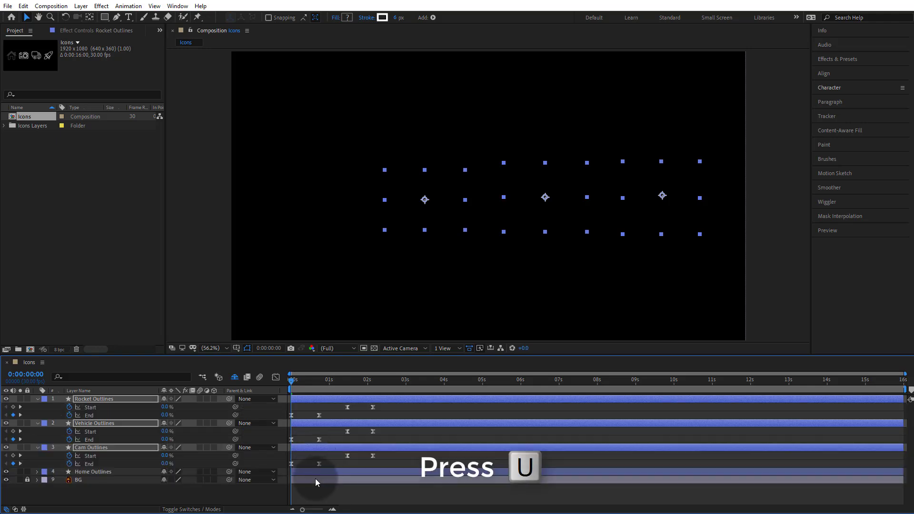
pyautogui.click(312, 475)
pyautogui.press('u')
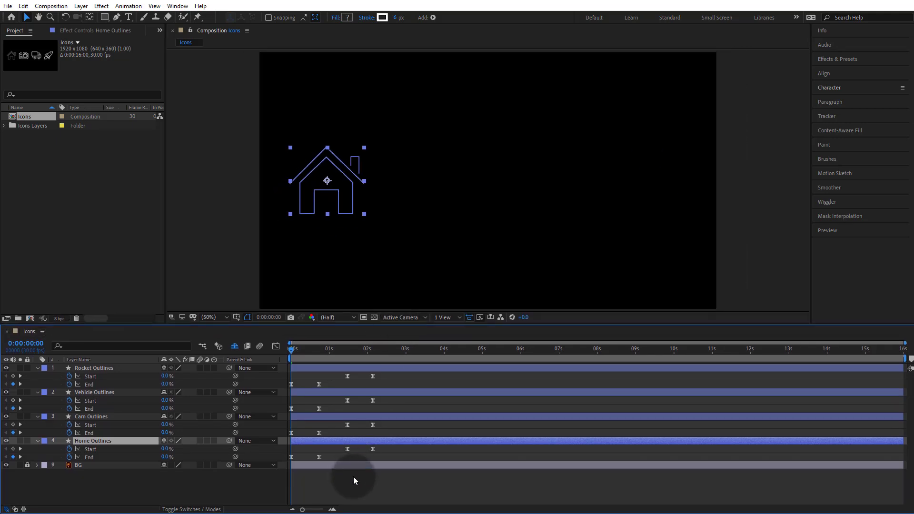
pyautogui.click(316, 386)
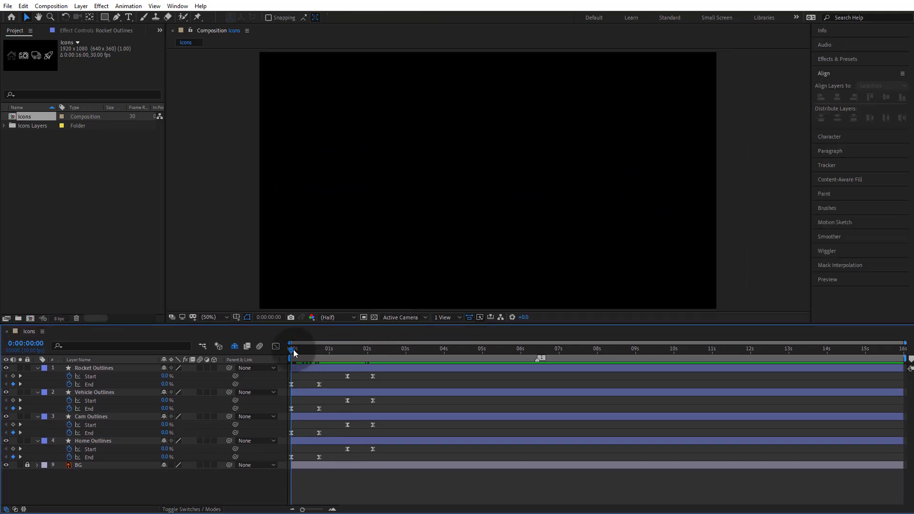
# - Stagger the layers in time, starting Cam Outlines at about 2 s, Vehicle Outlines at about 4 s and Rocket Outlines at about 6 s
pyautogui.moveTo(294, 352); pyautogui.dragTo(387, 367)
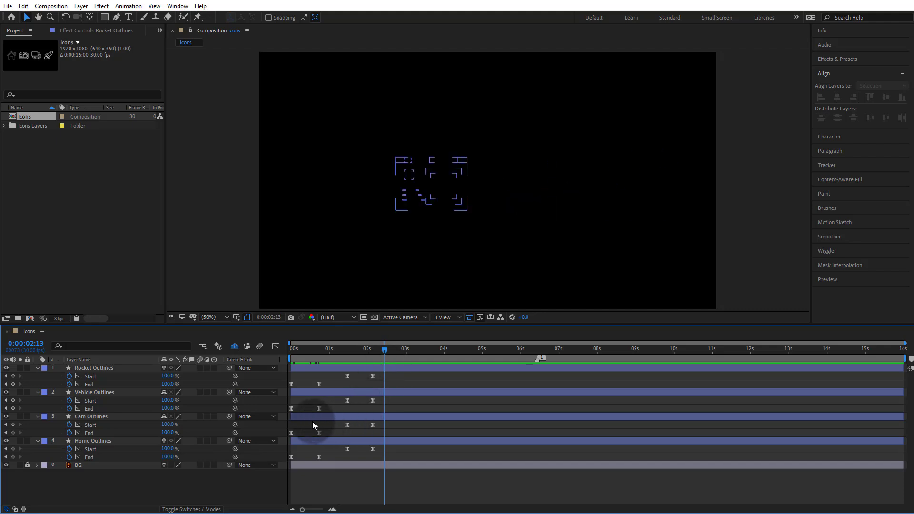
pyautogui.moveTo(301, 416); pyautogui.dragTo(381, 417)
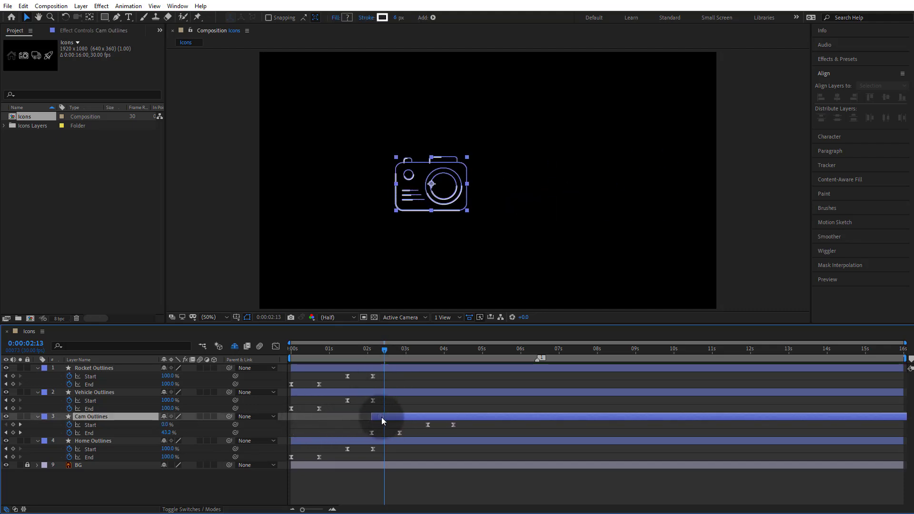
pyautogui.moveTo(321, 394); pyautogui.dragTo(467, 391)
pyautogui.moveTo(297, 368); pyautogui.dragTo(530, 368)
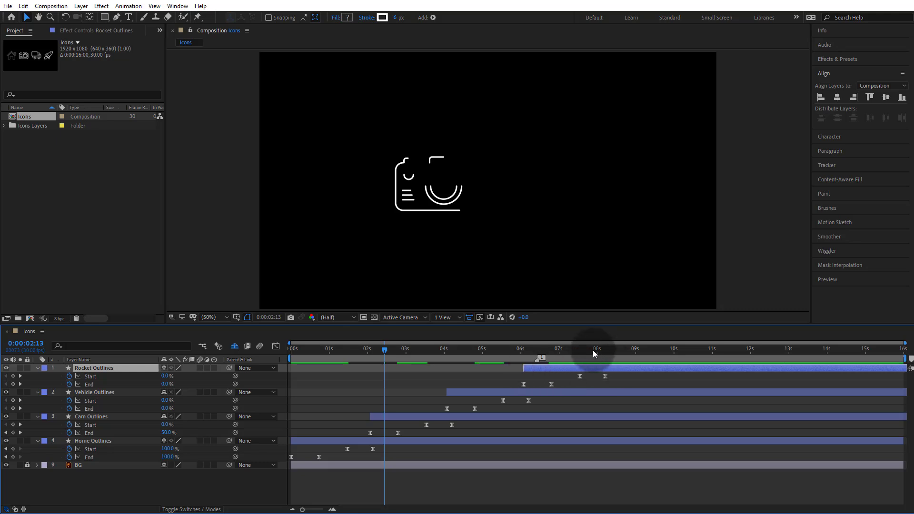
# - End the work area at the rocket's last keyframe at 0:00:08:06 and preview the icon sequence
pyautogui.moveTo(593, 351); pyautogui.dragTo(606, 354)
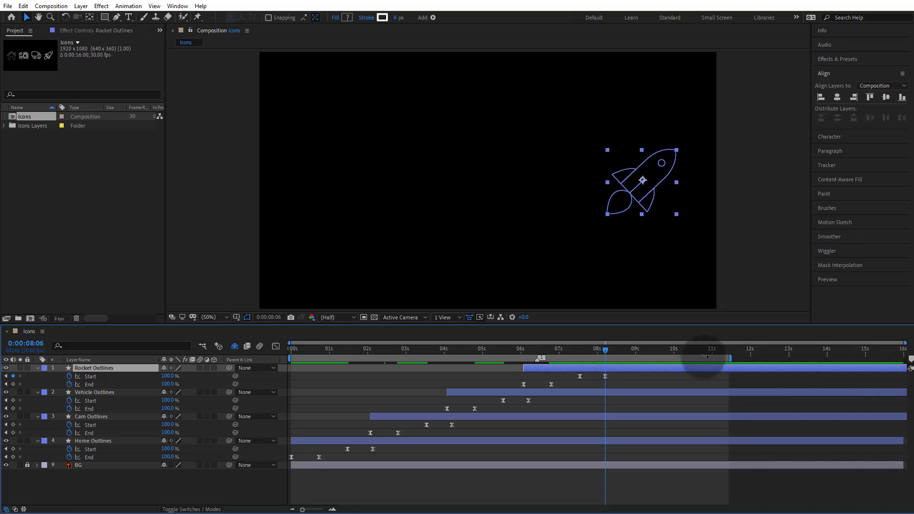
pyautogui.click(773, 276)
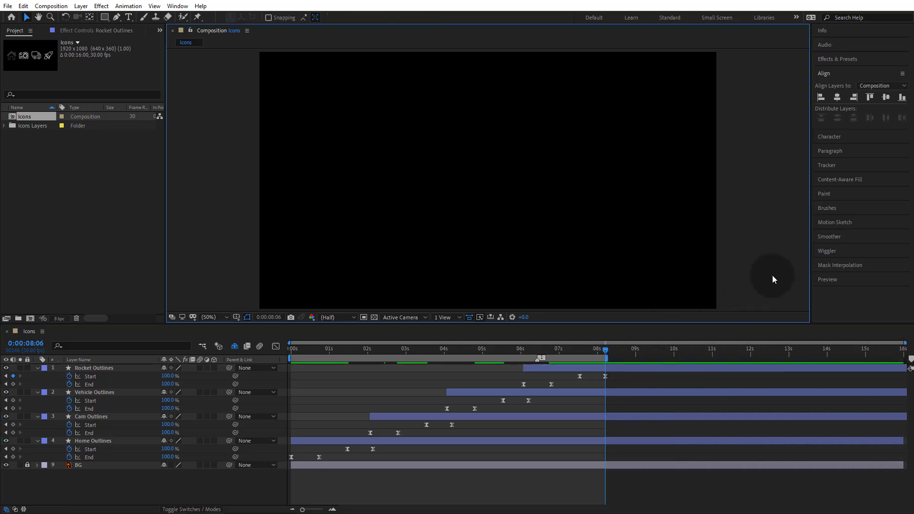
pyautogui.press('space')
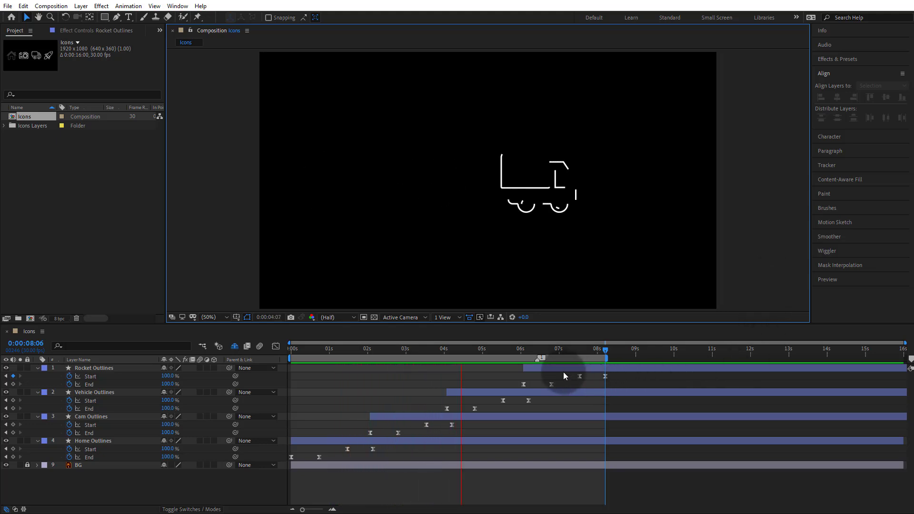
# - Collapse the layers' keyframes, align all four outline layers to the selection by their horizontal centres, and preview the stacked sequence
pyautogui.click(543, 351)
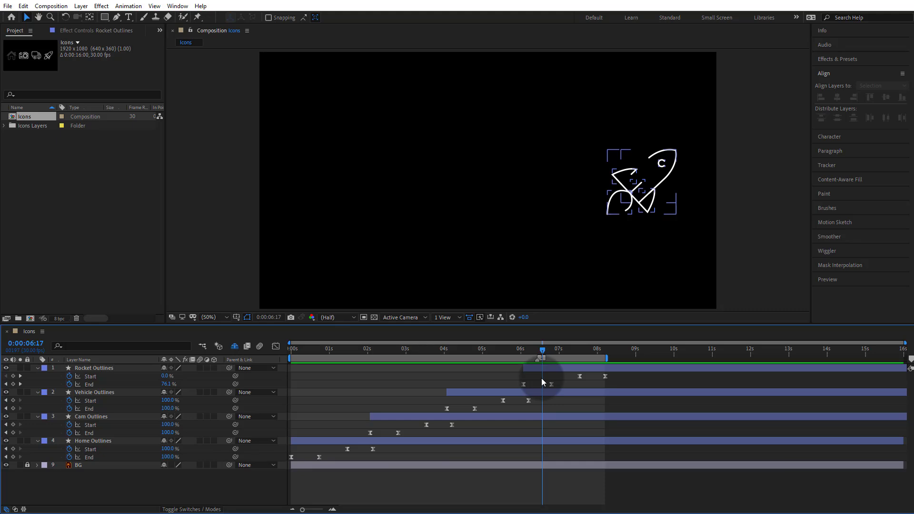
pyautogui.press('u')
pyautogui.click(107, 369)
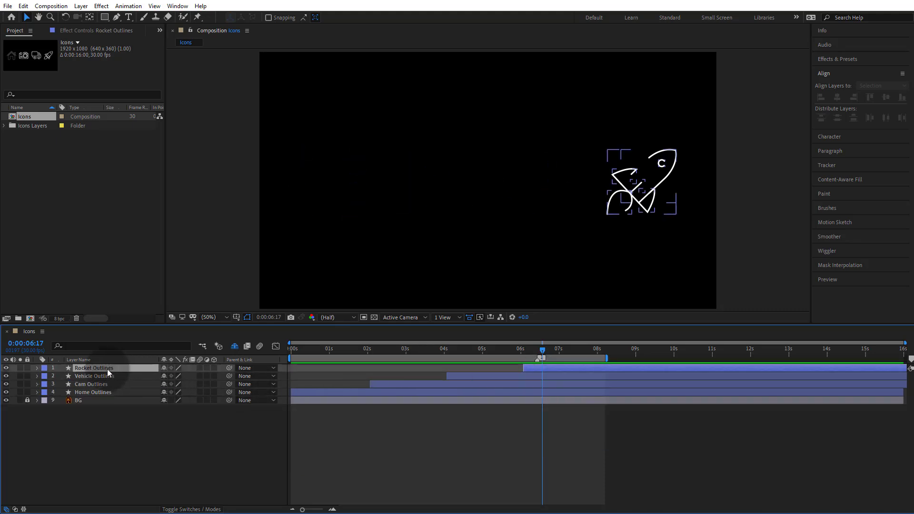
pyautogui.keyDown('shift'); pyautogui.click(109, 390); pyautogui.keyUp('shift')
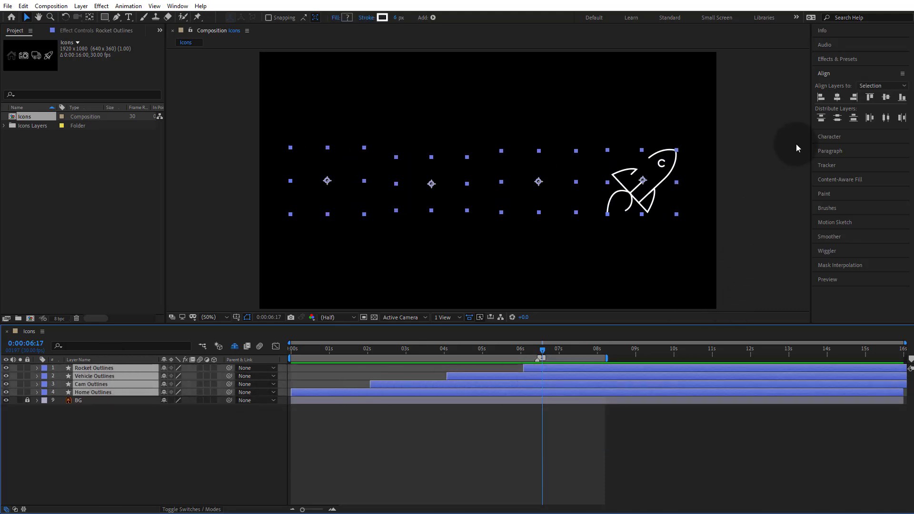
pyautogui.click(837, 97)
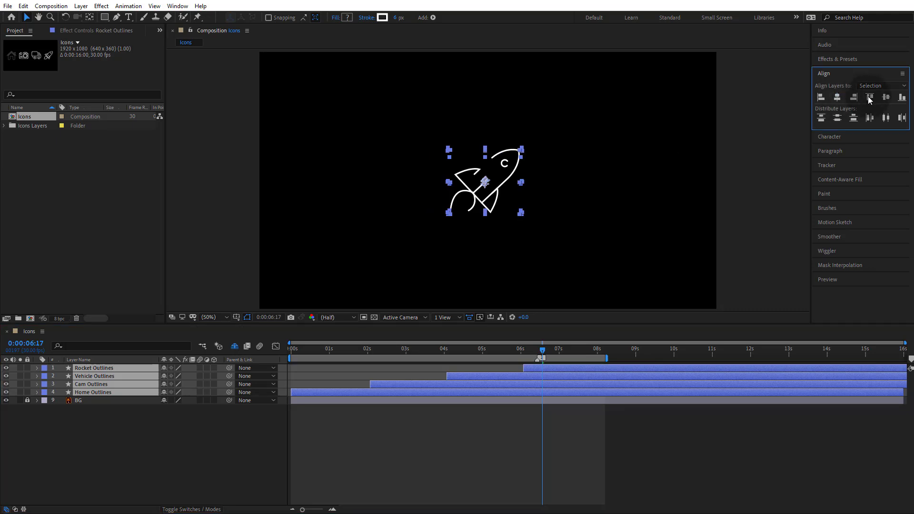
pyautogui.click(756, 158)
pyautogui.press('space')
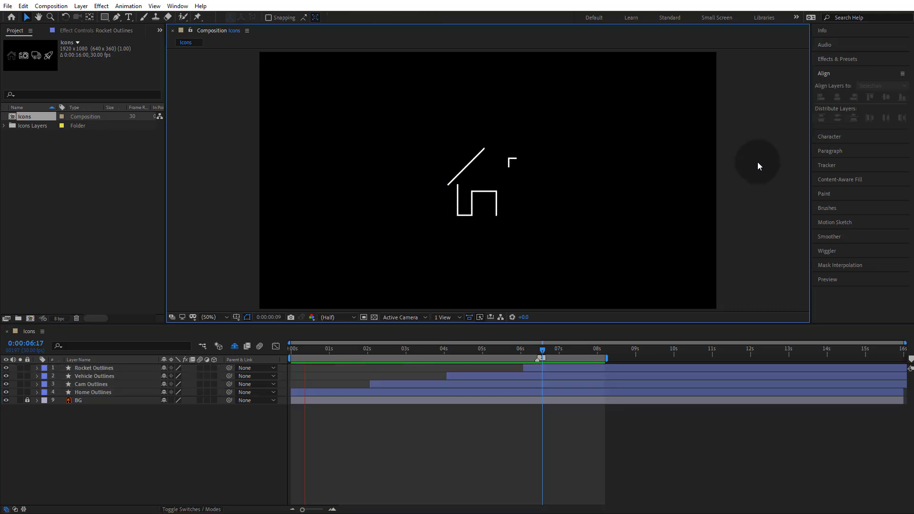